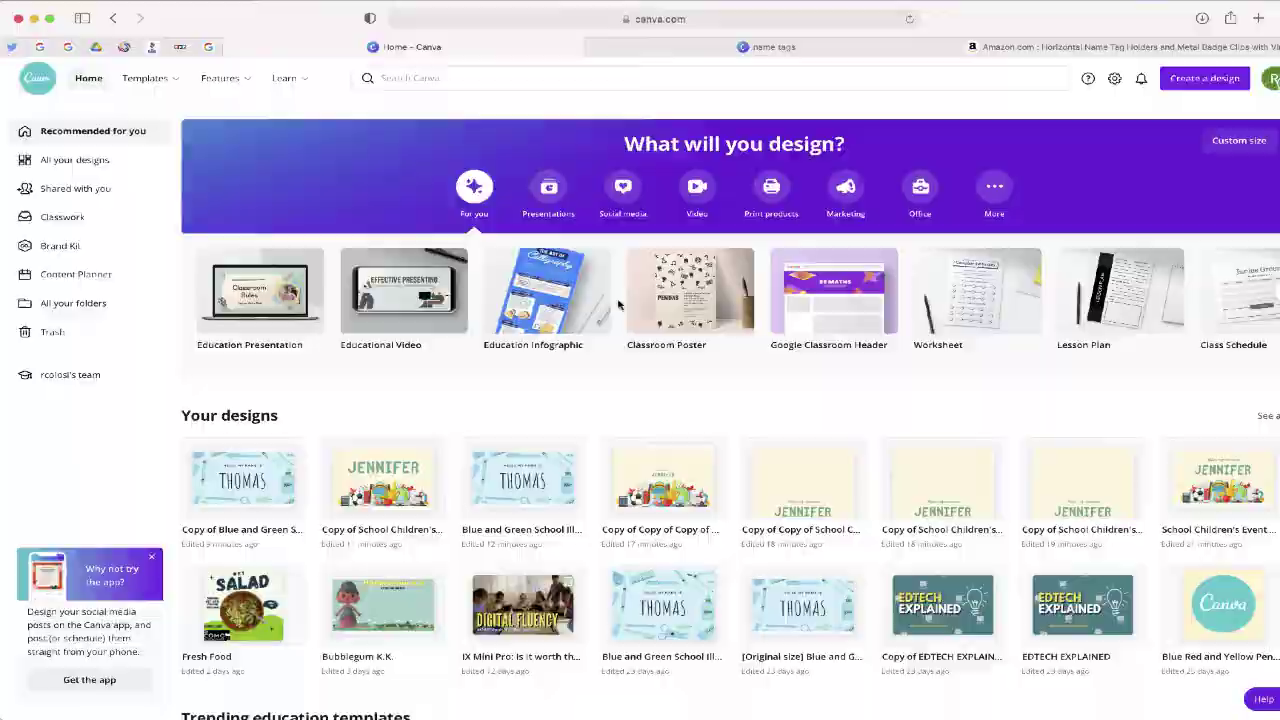
Step: Search Canva for 'name tags' and open the Name Tag template results
{"action": "left_click", "coordinate": [500, 78]}
{"action": "type", "text": "name tags"}
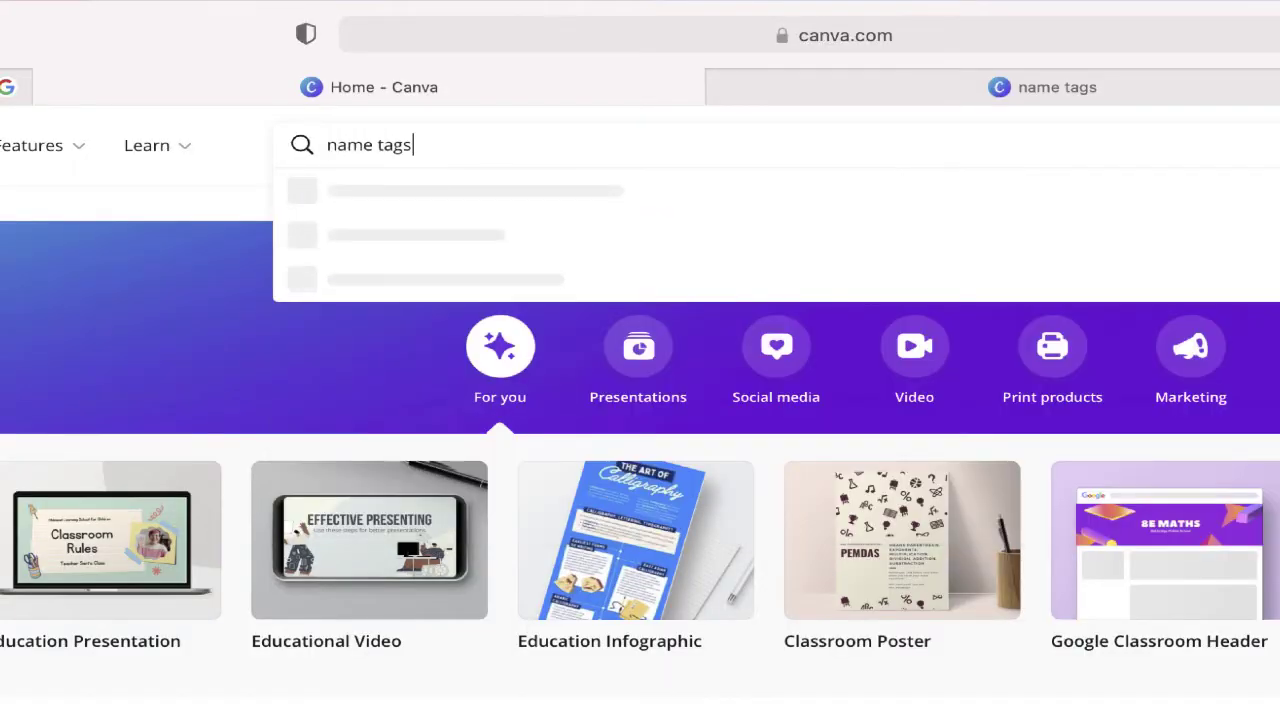
{"action": "left_click", "coordinate": [378, 232]}
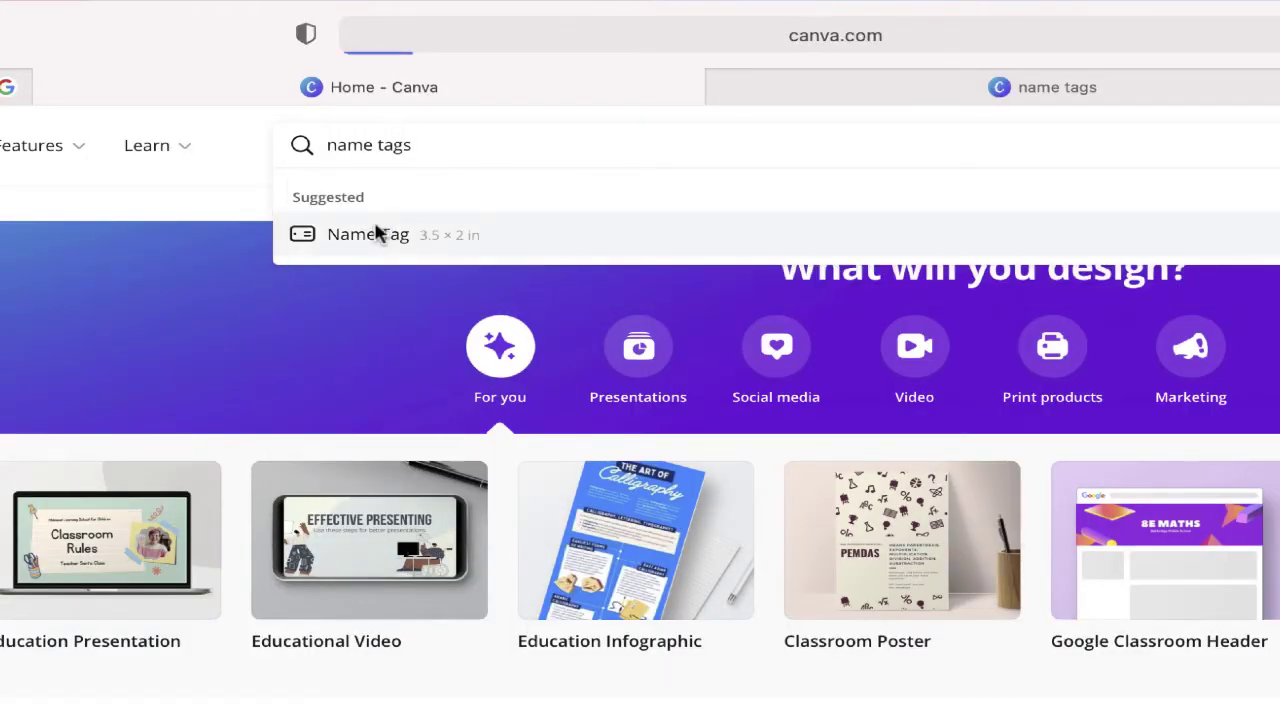
Step: Scroll down and back up through the 57 Name Tag templates
{"action": "scroll", "coordinate": [408, 125], "scroll_direction": "down", "scroll_amount": 2}
{"action": "scroll", "coordinate": [408, 125], "scroll_direction": "down", "scroll_amount": 1}
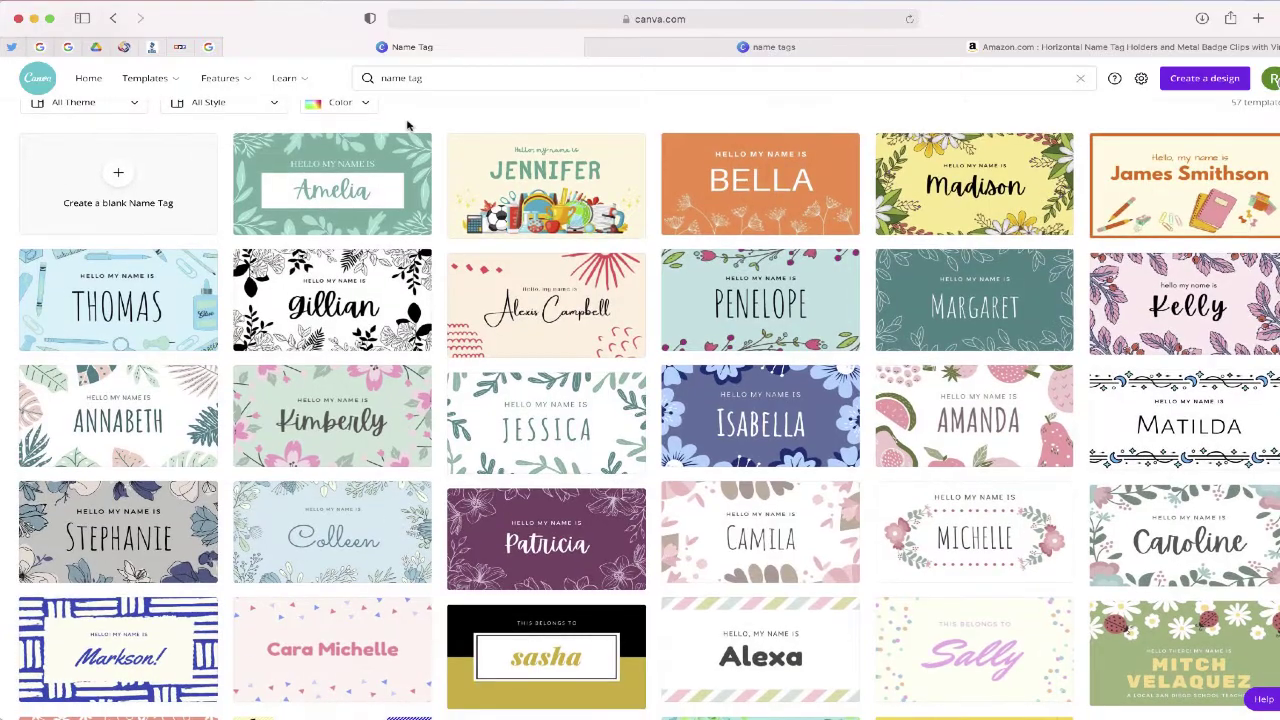
{"action": "scroll", "coordinate": [408, 125], "scroll_direction": "down", "scroll_amount": 3}
{"action": "scroll", "coordinate": [408, 125], "scroll_direction": "down", "scroll_amount": 1}
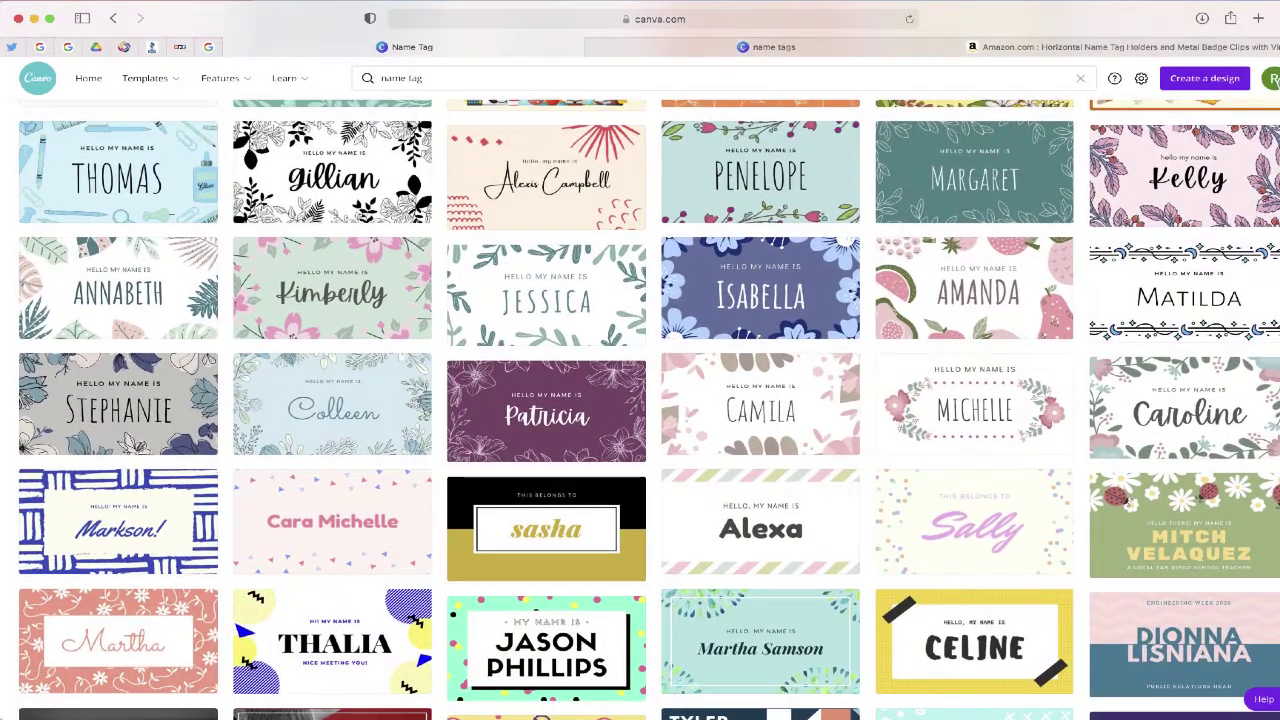
{"action": "scroll", "coordinate": [408, 125], "scroll_direction": "down", "scroll_amount": 1}
{"action": "scroll", "coordinate": [408, 125], "scroll_direction": "down", "scroll_amount": 2}
{"action": "scroll", "coordinate": [408, 125], "scroll_direction": "down", "scroll_amount": 2}
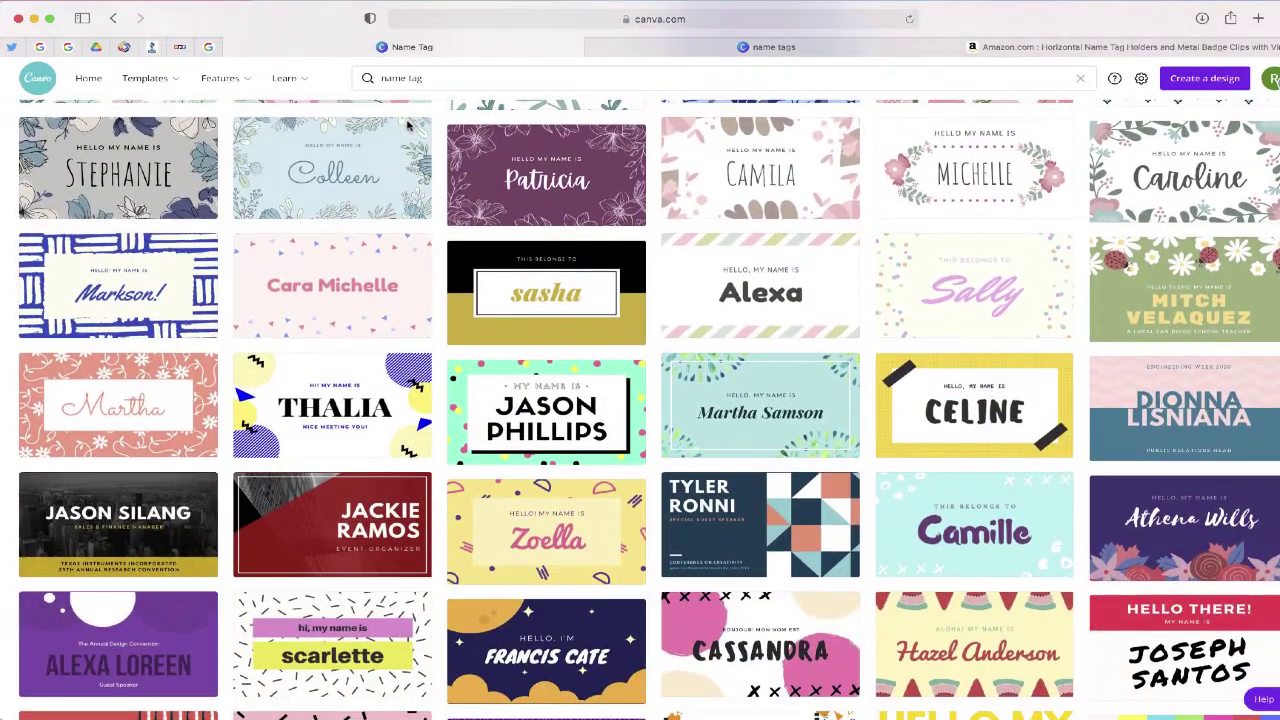
{"action": "scroll", "coordinate": [408, 125], "scroll_direction": "down", "scroll_amount": 2}
{"action": "scroll", "coordinate": [408, 125], "scroll_direction": "down", "scroll_amount": 1}
{"action": "scroll", "coordinate": [408, 125], "scroll_direction": "up", "scroll_amount": 3}
{"action": "scroll", "coordinate": [408, 125], "scroll_direction": "up", "scroll_amount": 2}
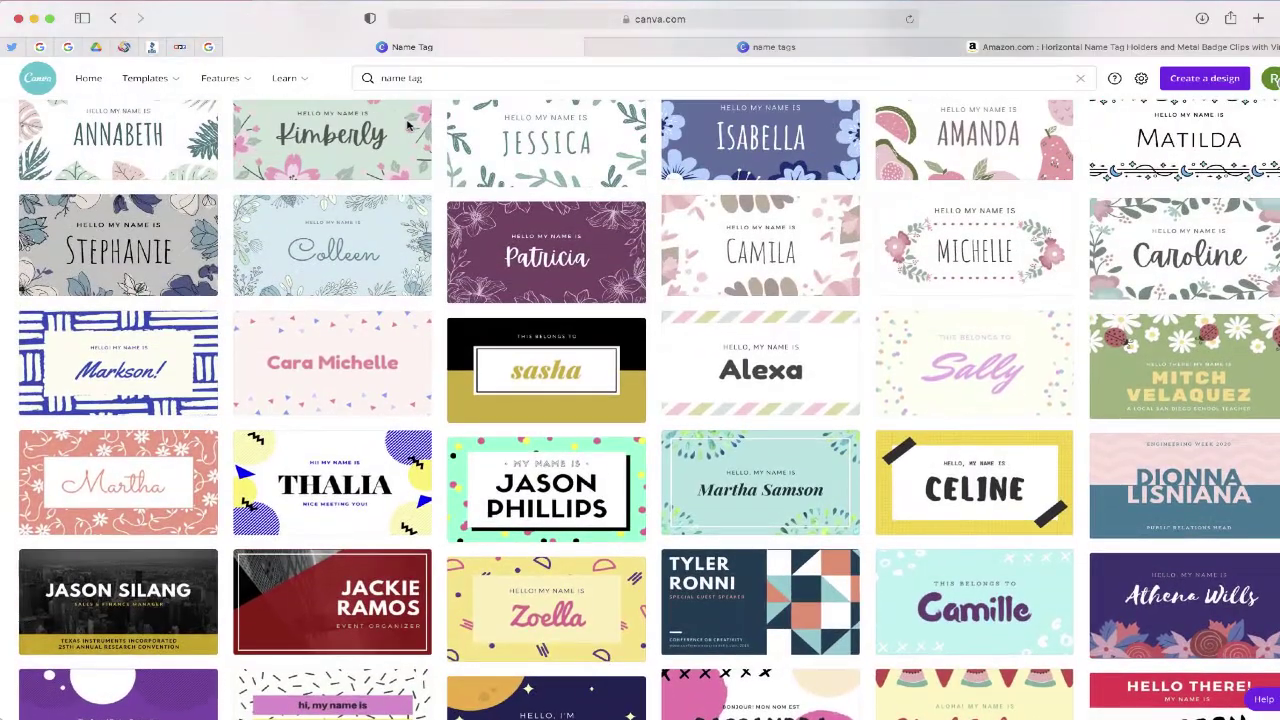
{"action": "scroll", "coordinate": [408, 125], "scroll_direction": "up", "scroll_amount": 4}
{"action": "scroll", "coordinate": [408, 125], "scroll_direction": "up", "scroll_amount": 3}
{"action": "scroll", "coordinate": [408, 125], "scroll_direction": "up", "scroll_amount": 1}
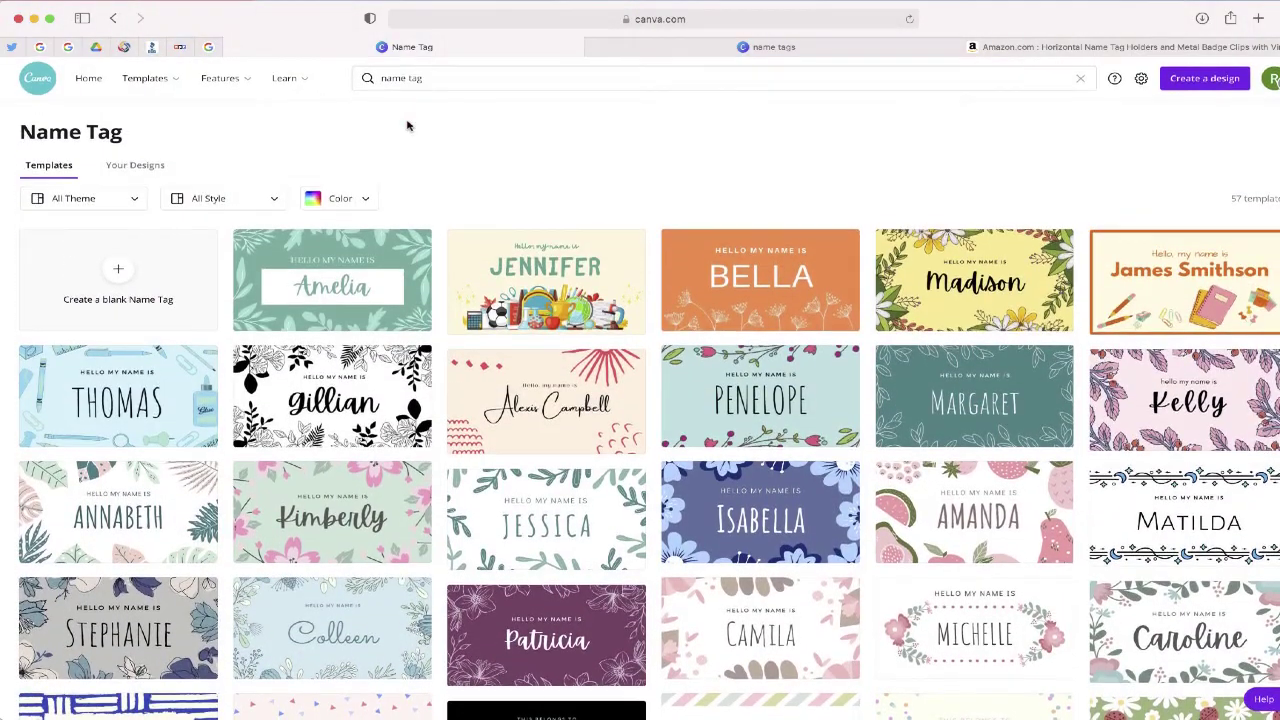
Step: Open the THOMAS school name tag template and show its 3.5 × 2 inch size settings
{"action": "left_click", "coordinate": [145, 383], "text": "super"}
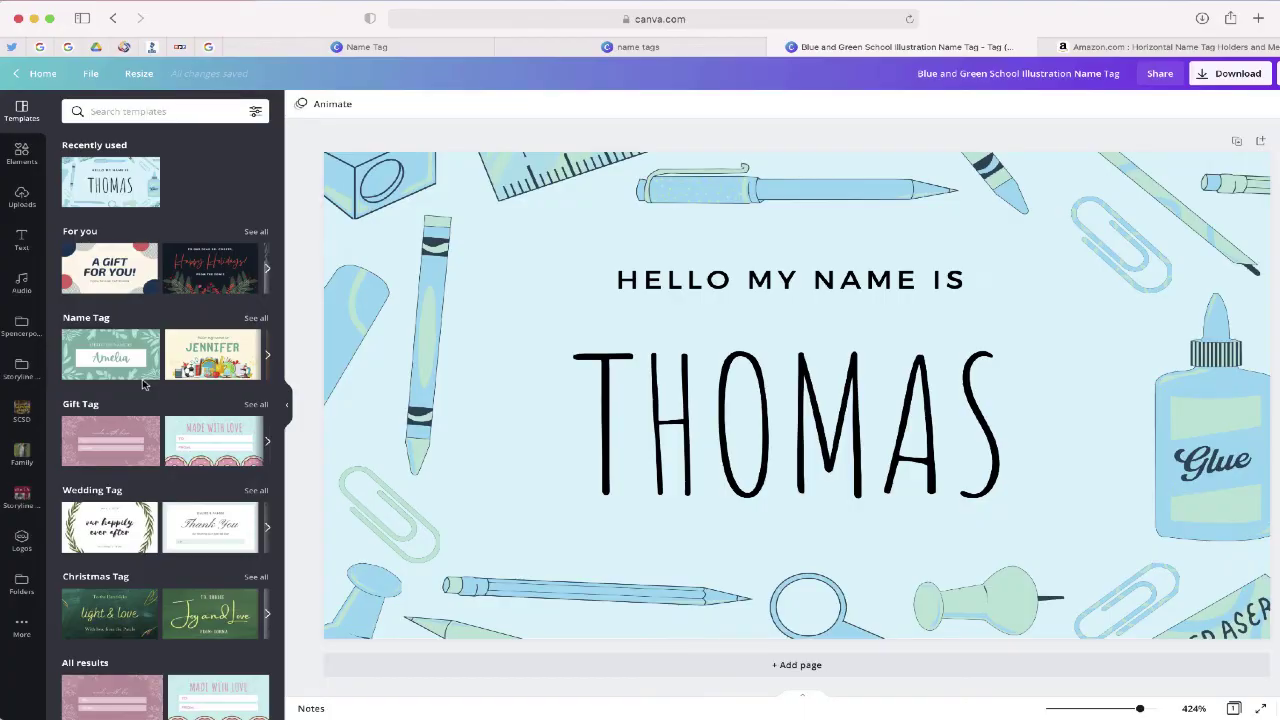
{"action": "left_click", "coordinate": [137, 75]}
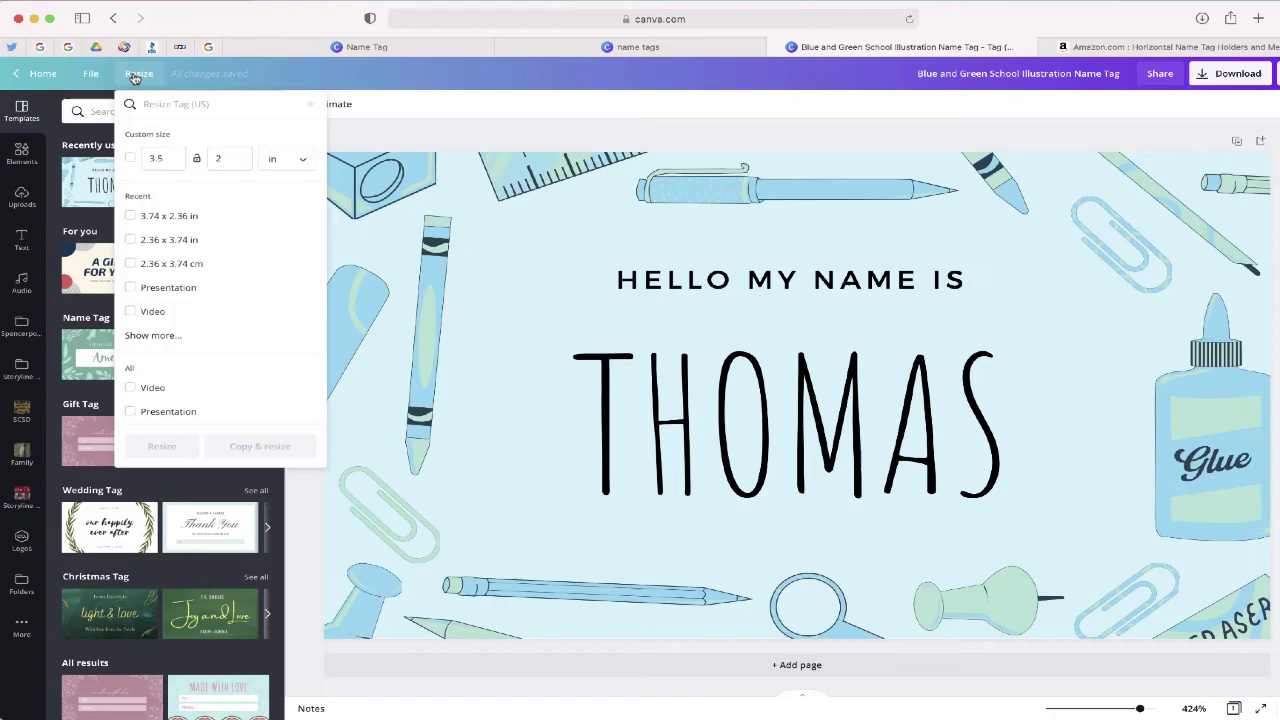
Step: Check the 2.36 × 3.74 inch insert size on the Amazon name tag holder listing
{"action": "key", "text": "ctrl+Tab"}
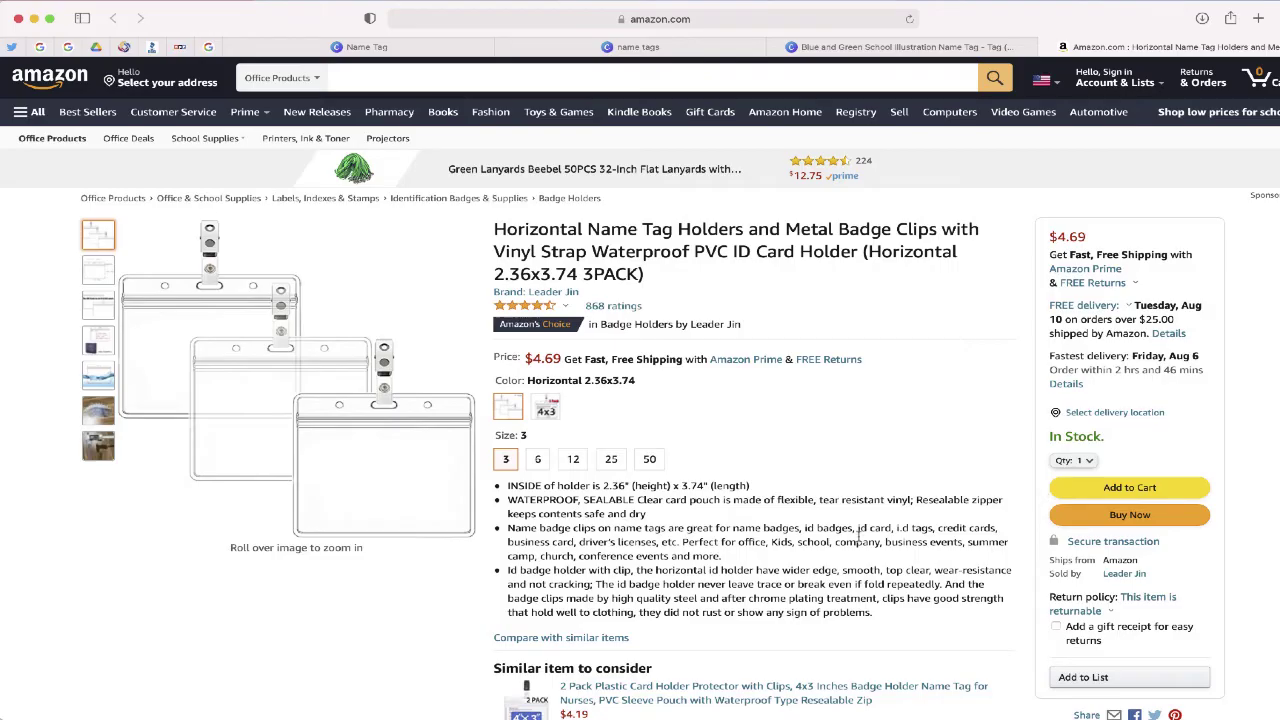
Step: Create a resized copy of the THOMAS name tag at 3.74 × 2.36 inches
{"action": "key", "text": "ctrl+shift+Tab"}
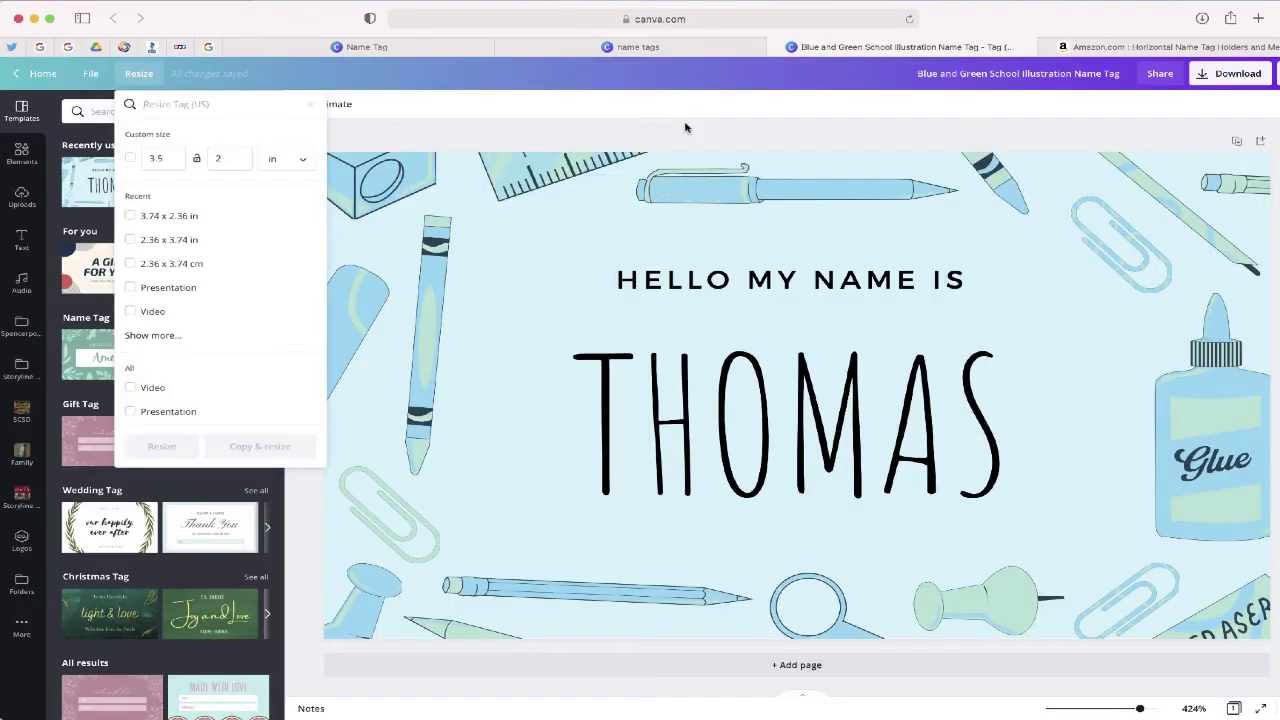
{"action": "left_click", "coordinate": [162, 157]}
{"action": "key", "text": "BackSpace"}
{"action": "type", "text": "7"}
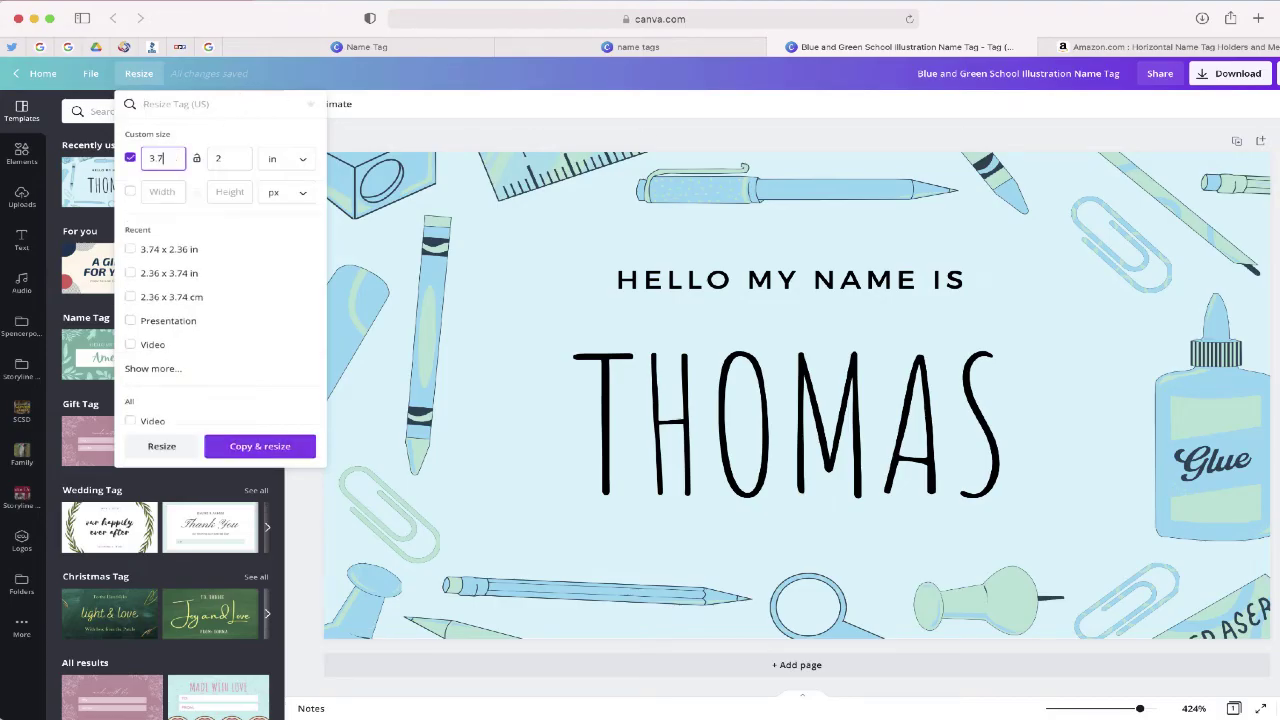
{"action": "type", "text": "4"}
{"action": "left_click", "coordinate": [232, 158]}
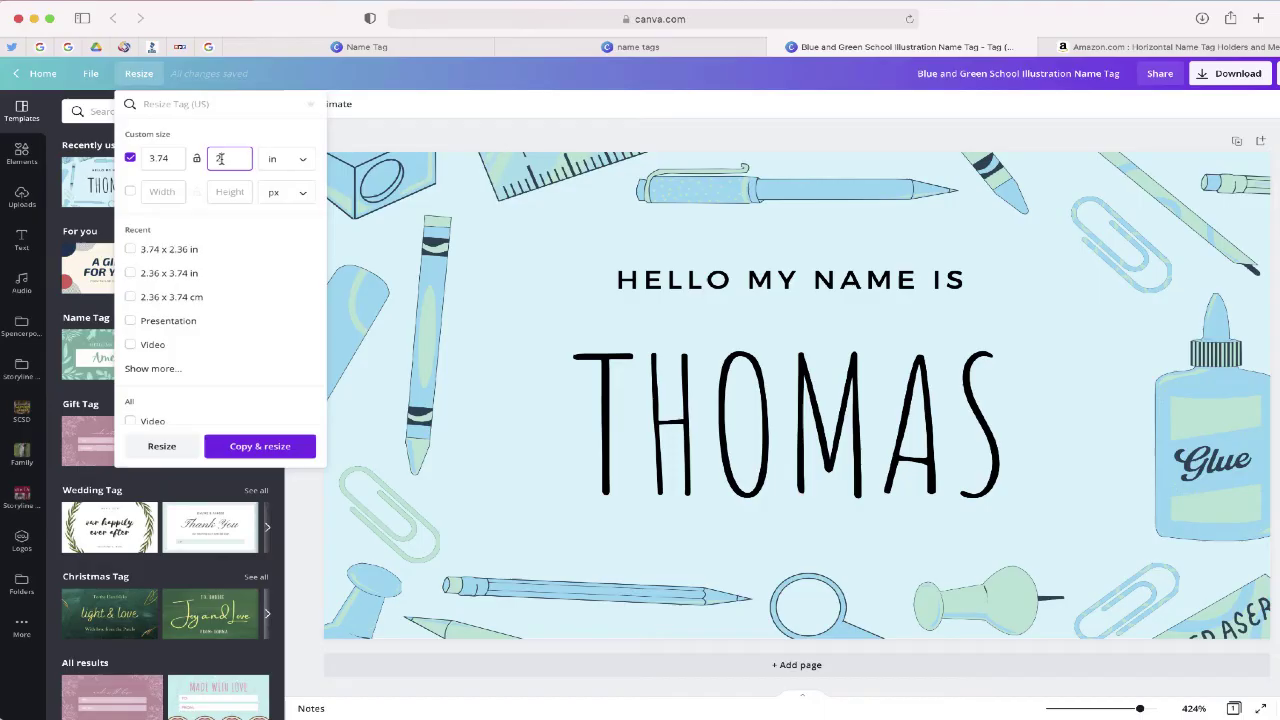
{"action": "type", "text": ".36"}
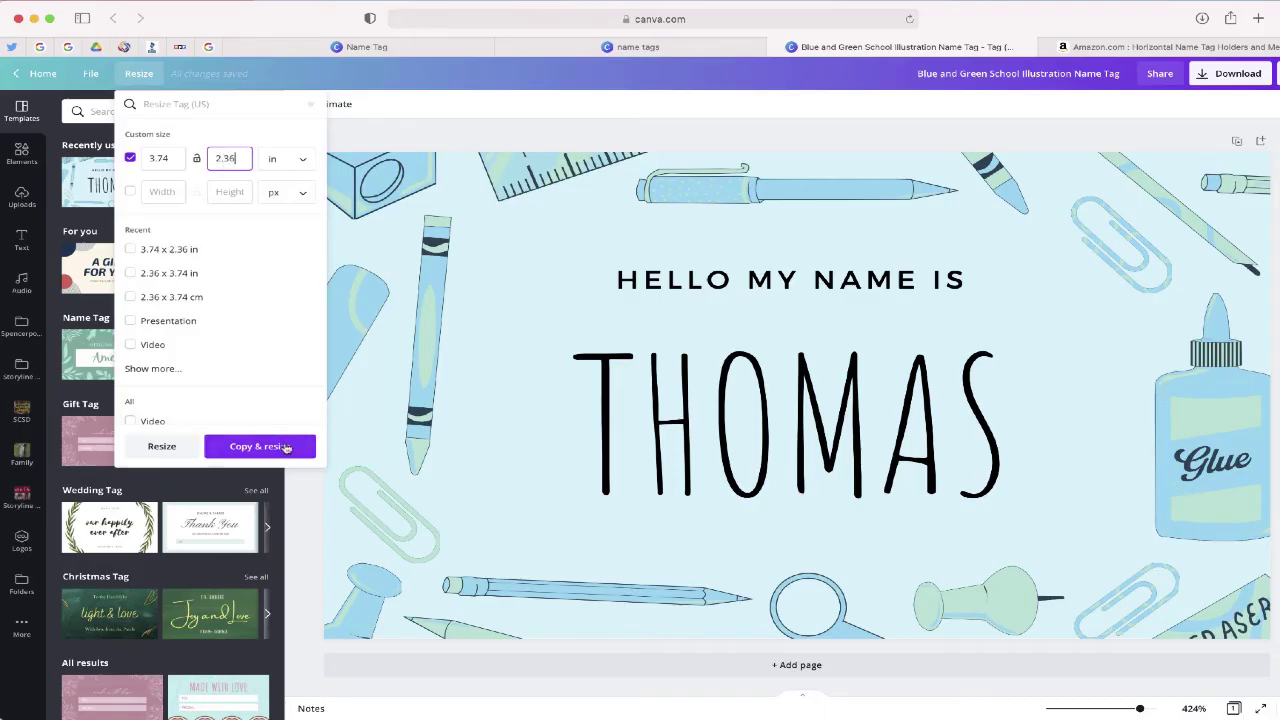
{"action": "left_click", "coordinate": [284, 447]}
{"action": "left_click", "coordinate": [139, 75]}
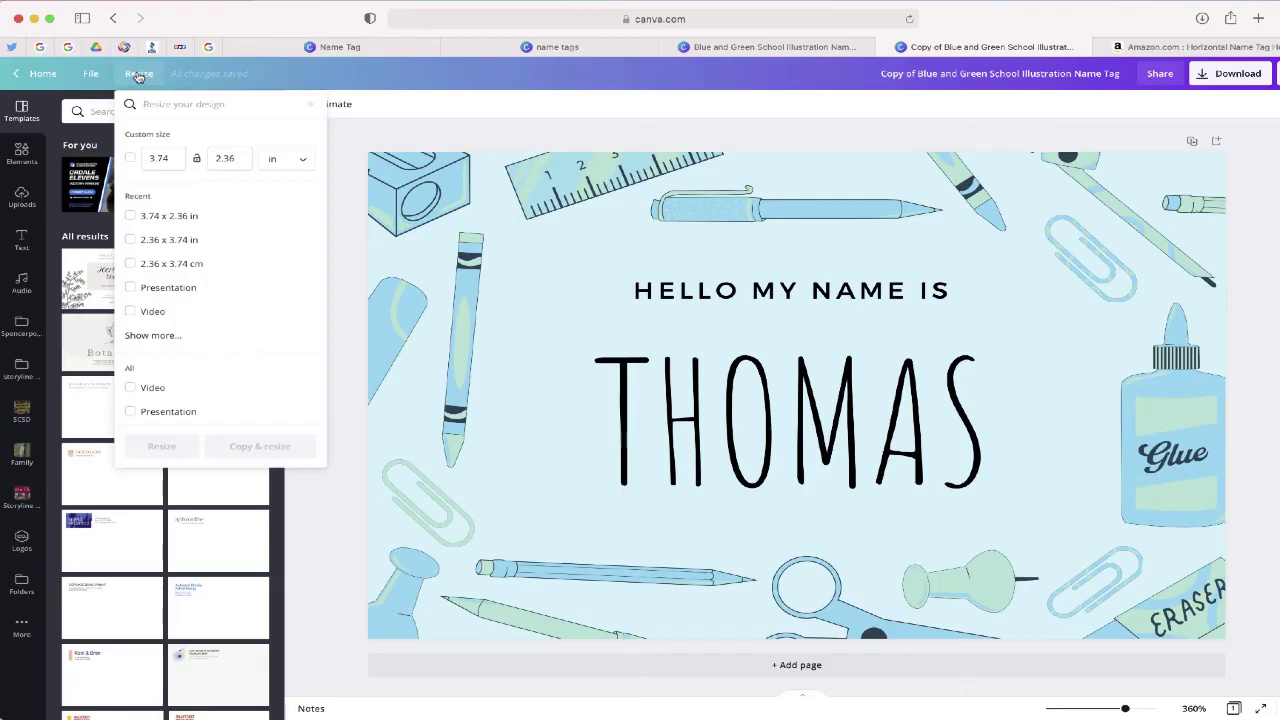
Step: Replace THOMAS with MARY and place a shrunken sun-and-leaves graphic to its right
{"action": "double_click", "coordinate": [712, 351]}
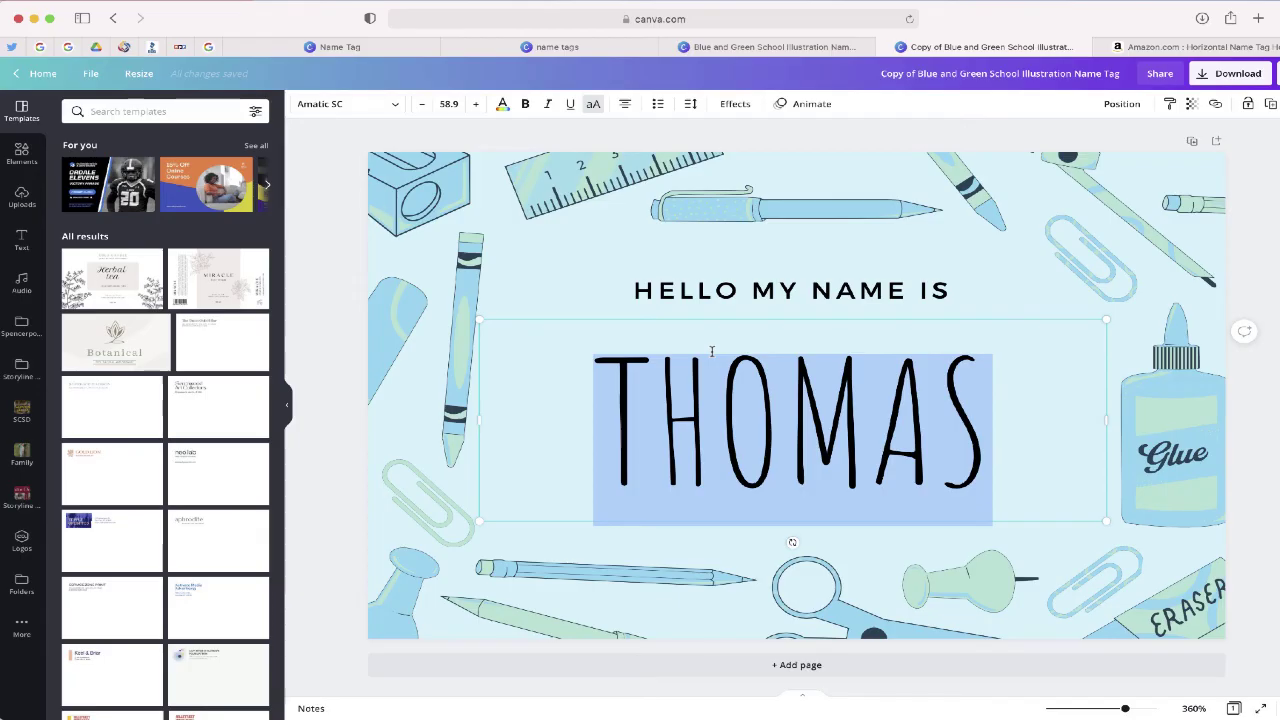
{"action": "type", "text": "M"}
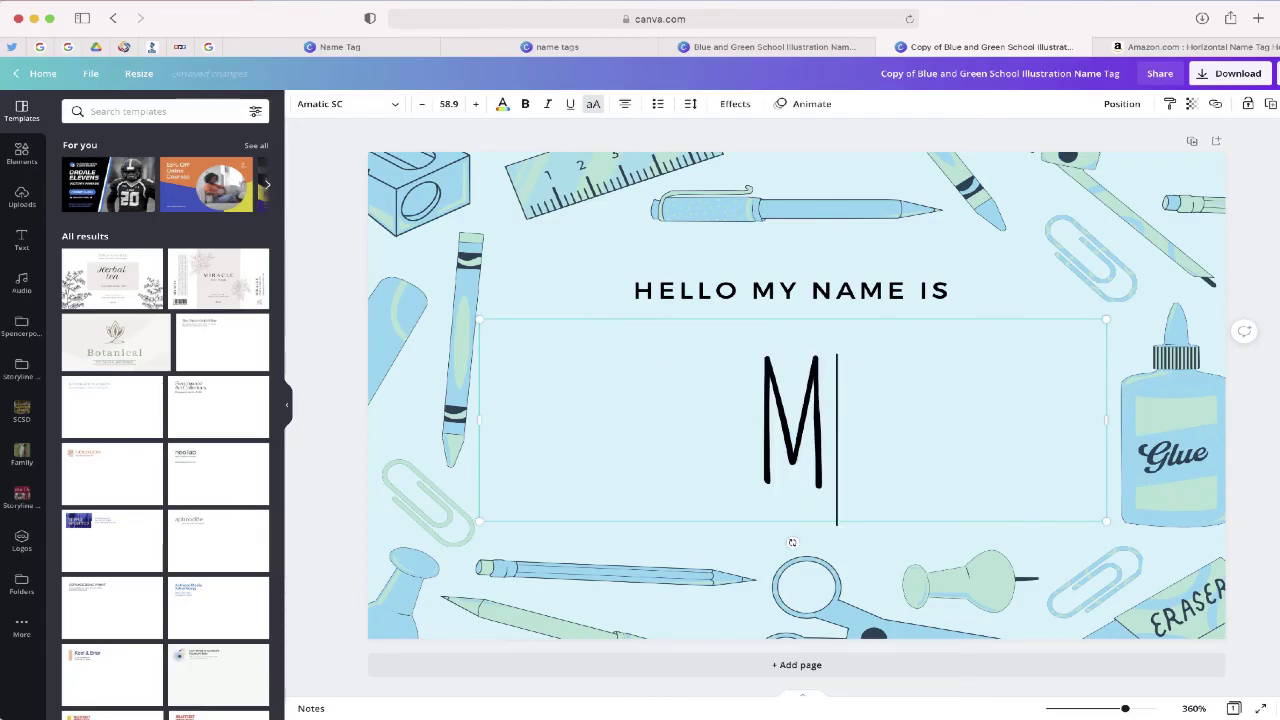
{"action": "type", "text": "ARY"}
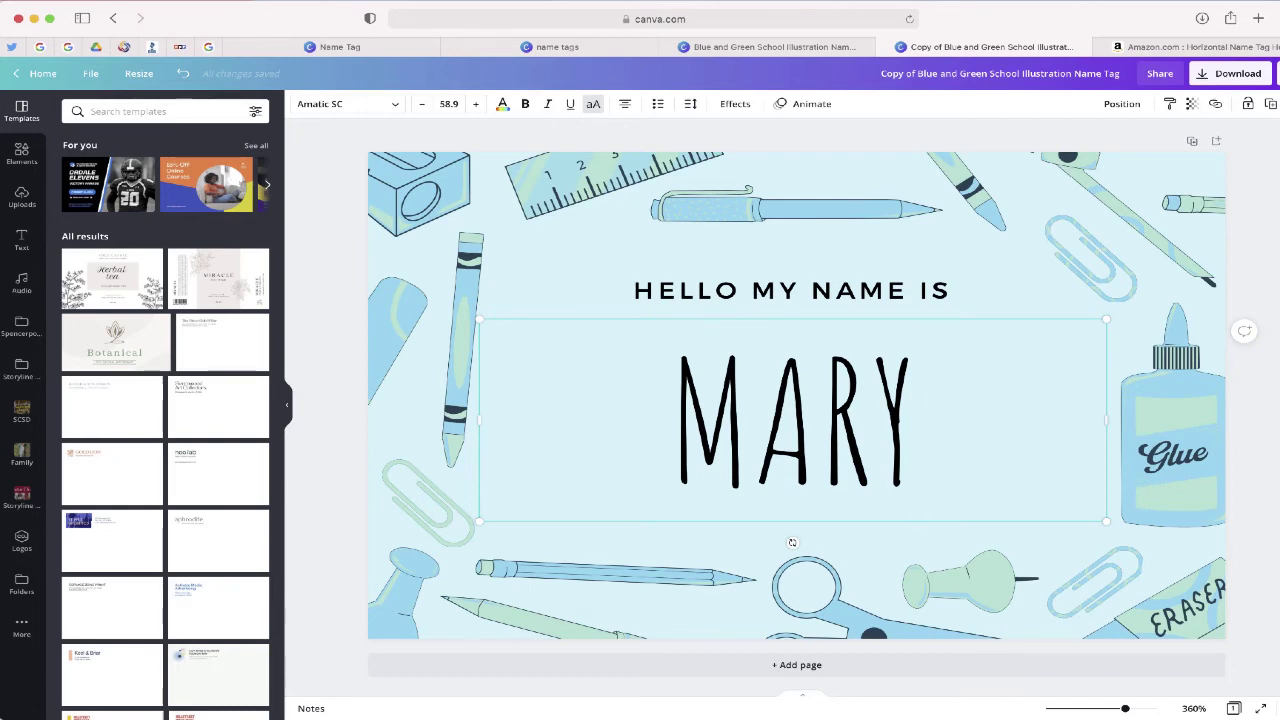
{"action": "left_click", "coordinate": [21, 152]}
{"action": "left_click", "coordinate": [90, 210]}
{"action": "left_click_drag", "start_coordinate": [770, 440], "coordinate": [603, 432]}
{"action": "left_click_drag", "start_coordinate": [698, 486], "coordinate": [624, 432]}
{"action": "left_click_drag", "start_coordinate": [551, 381], "coordinate": [1014, 428]}
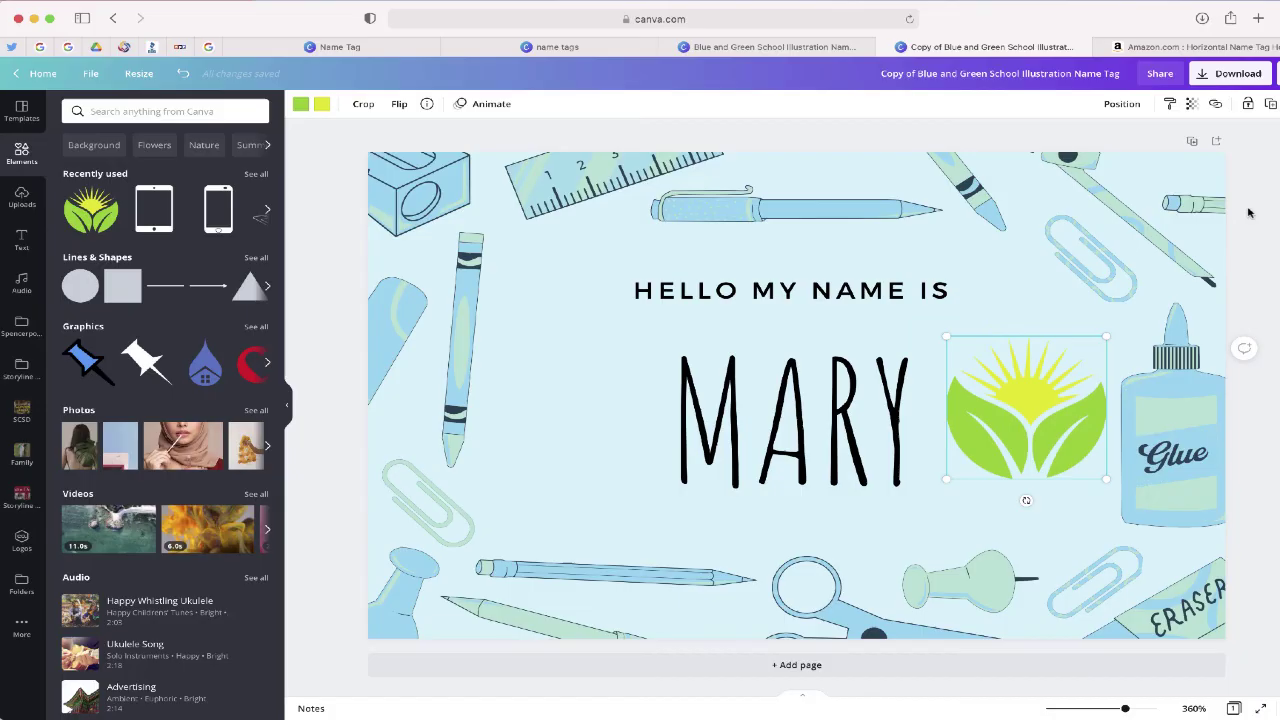
Step: Duplicate the tag as page 2 and change its name to MAX
{"action": "left_click", "coordinate": [1193, 143]}
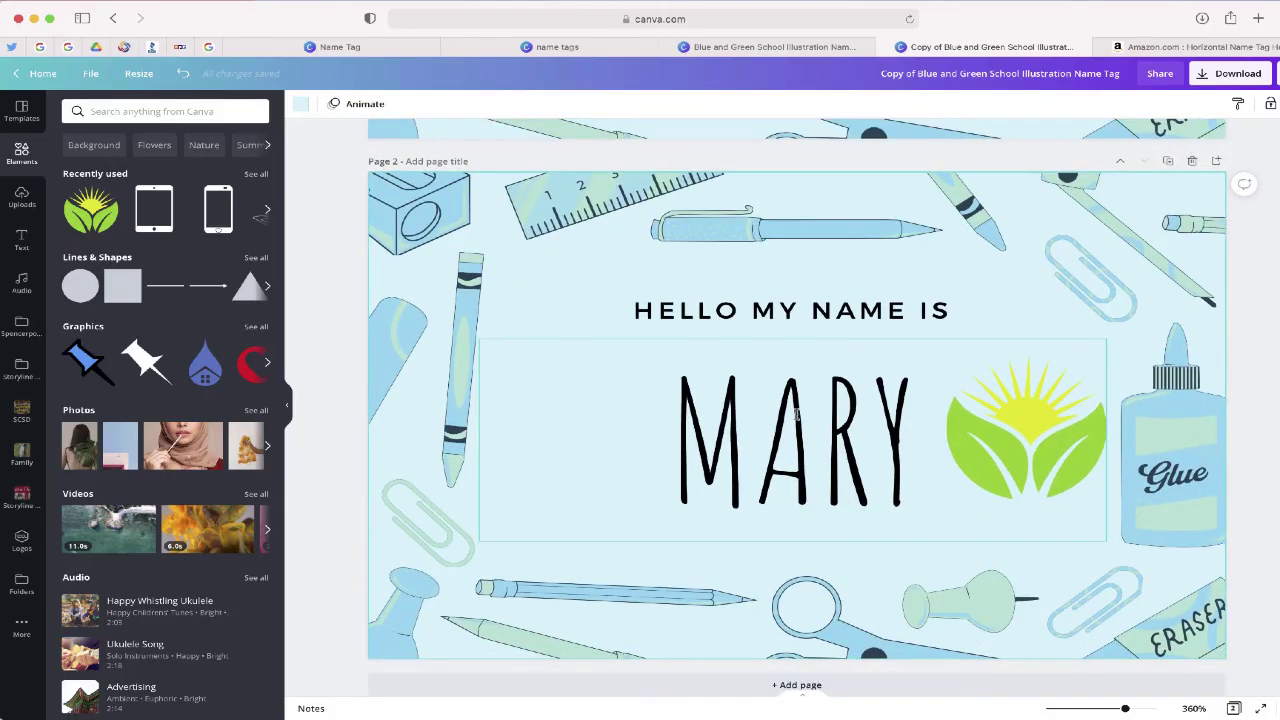
{"action": "double_click", "coordinate": [795, 413]}
{"action": "double_click", "coordinate": [795, 413]}
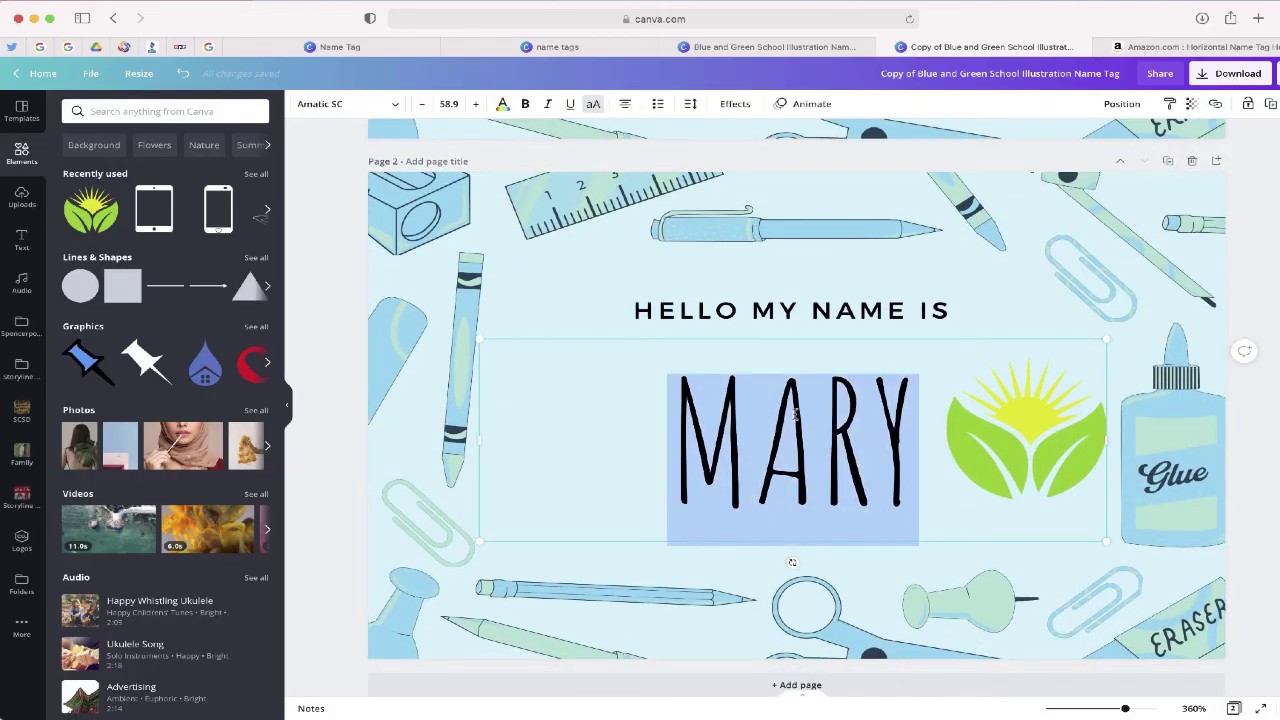
{"action": "type", "text": "MAX"}
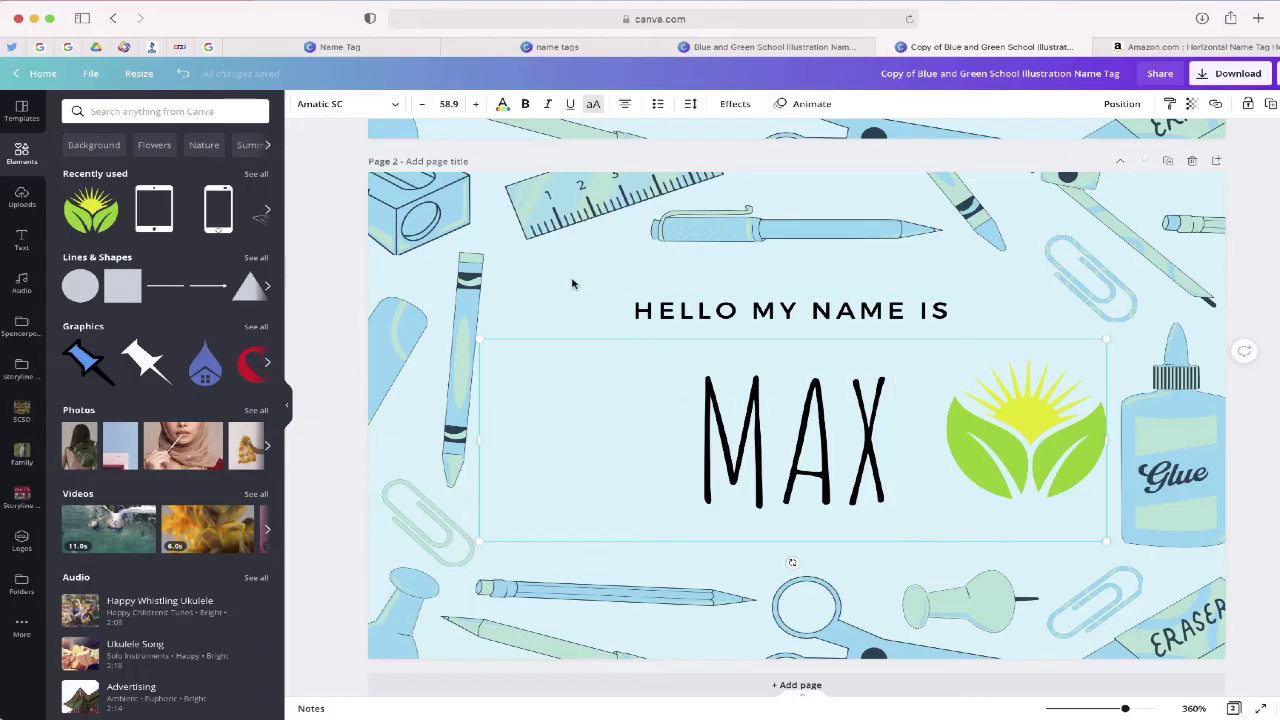
{"action": "left_click", "coordinate": [572, 284]}
Step: Duplicate the MAX tag as page 3 and change its name to JOHN
{"action": "left_click", "coordinate": [1167, 162]}
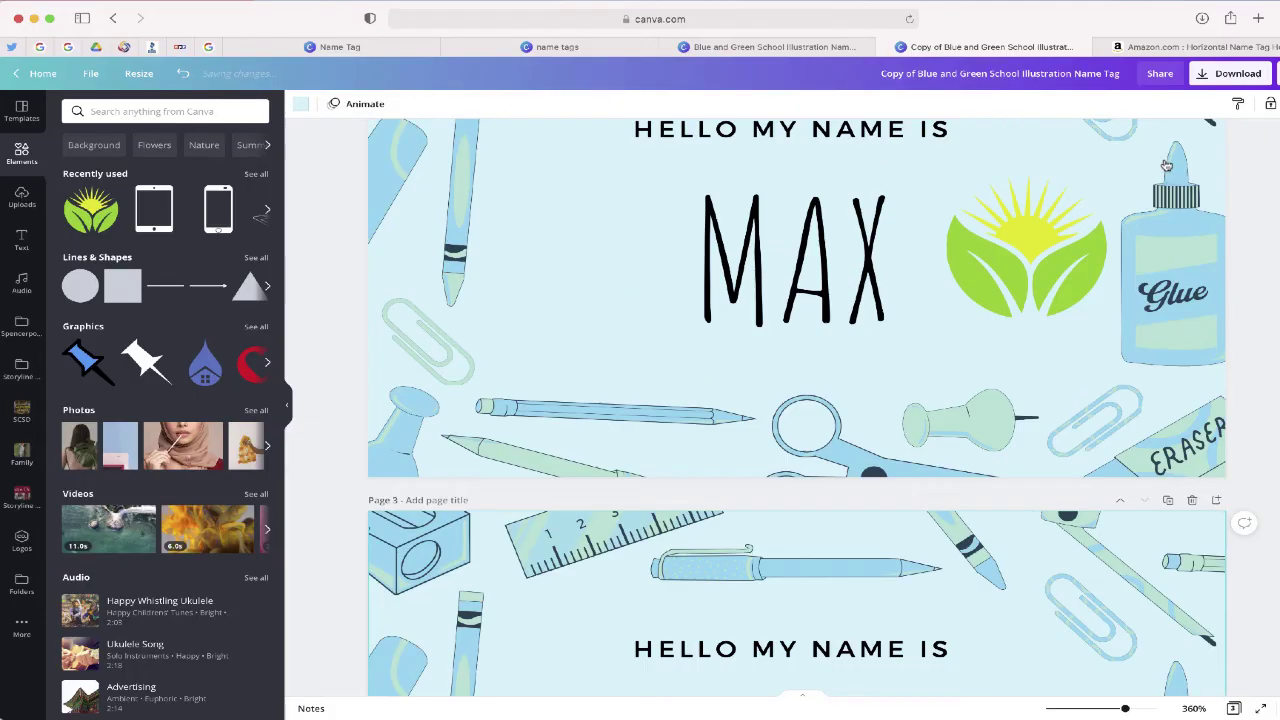
{"action": "left_click", "coordinate": [811, 413]}
{"action": "double_click", "coordinate": [811, 413]}
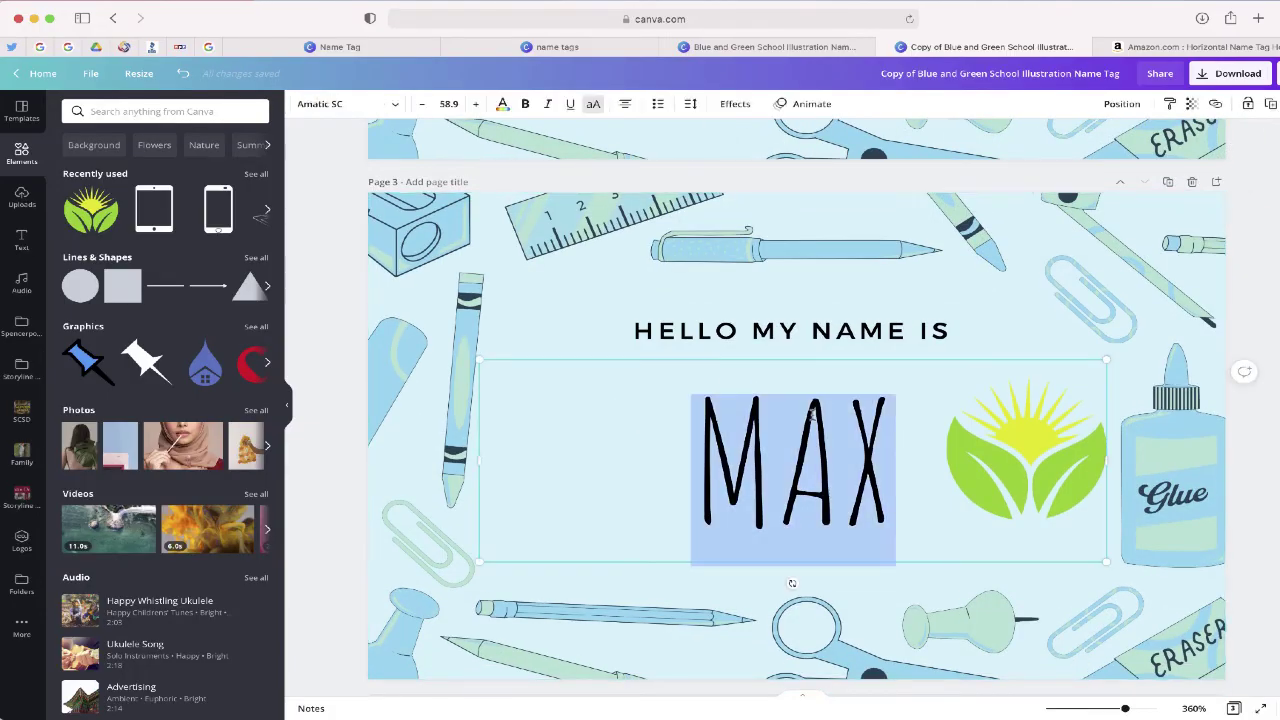
{"action": "type", "text": "JOHN"}
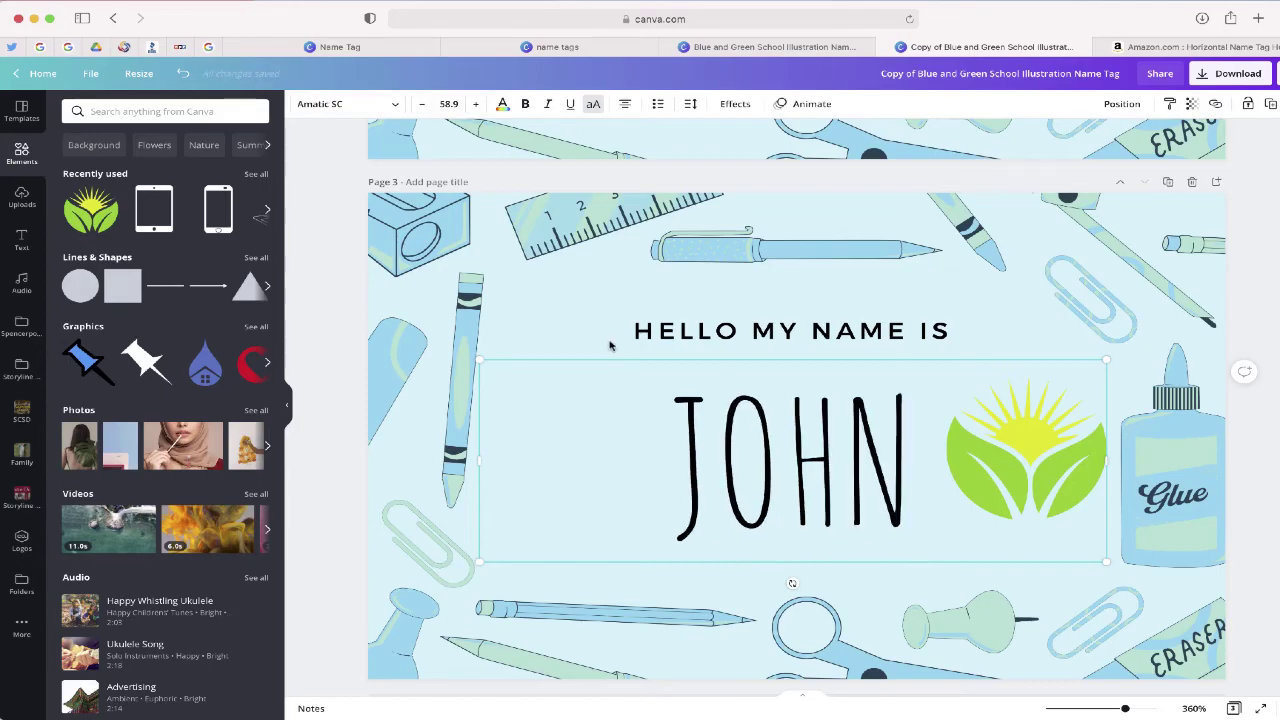
{"action": "left_click", "coordinate": [545, 322]}
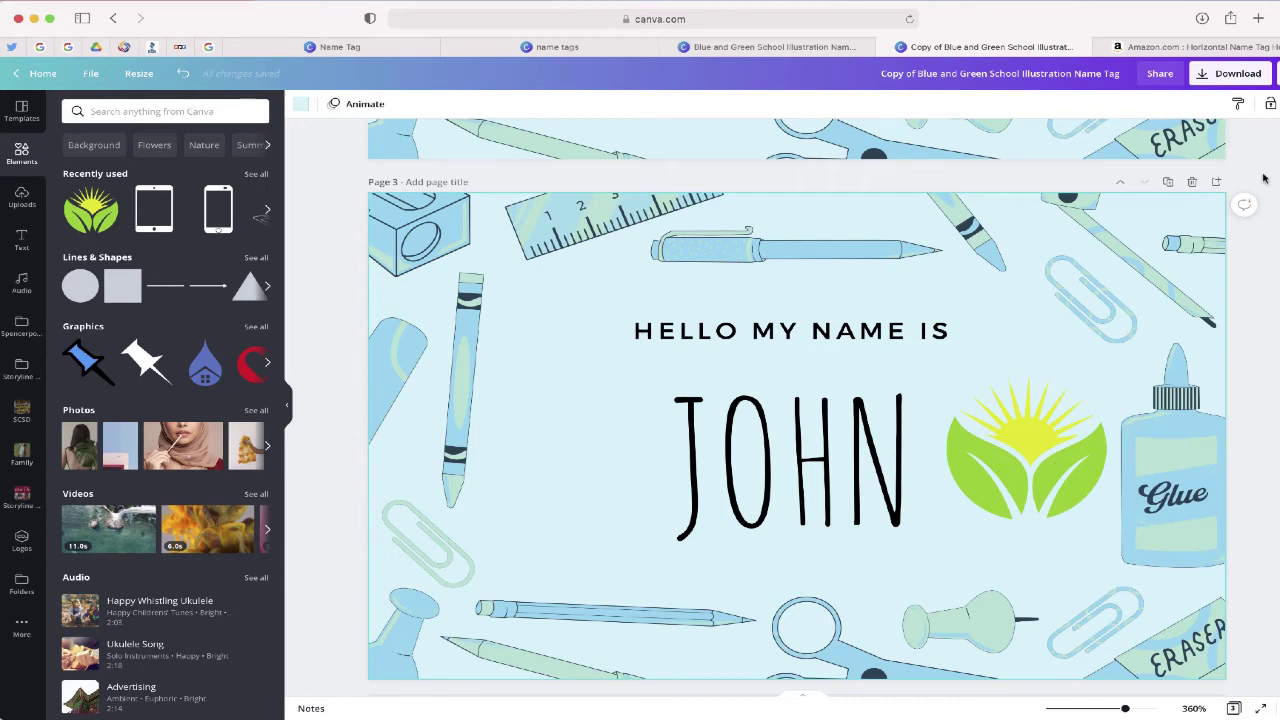
Step: Download all three name tag pages with PNG as the file type
{"action": "left_click", "coordinate": [1212, 76]}
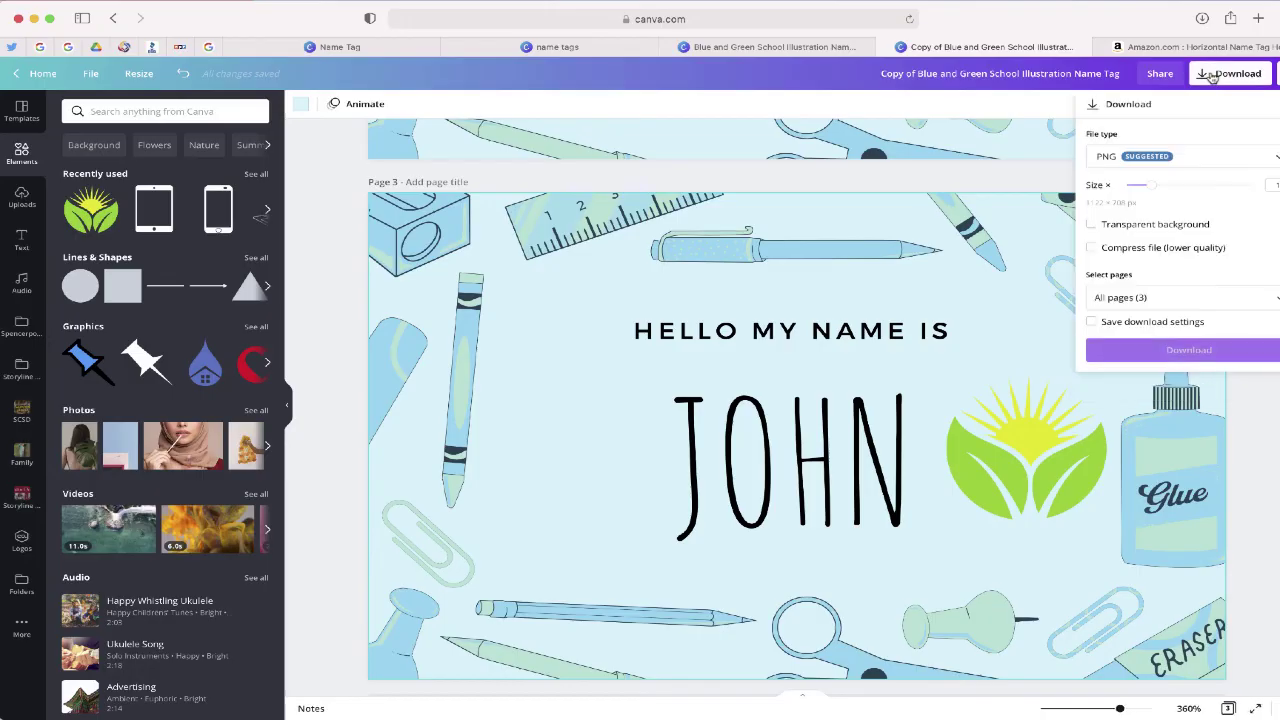
{"action": "left_click", "coordinate": [1189, 160]}
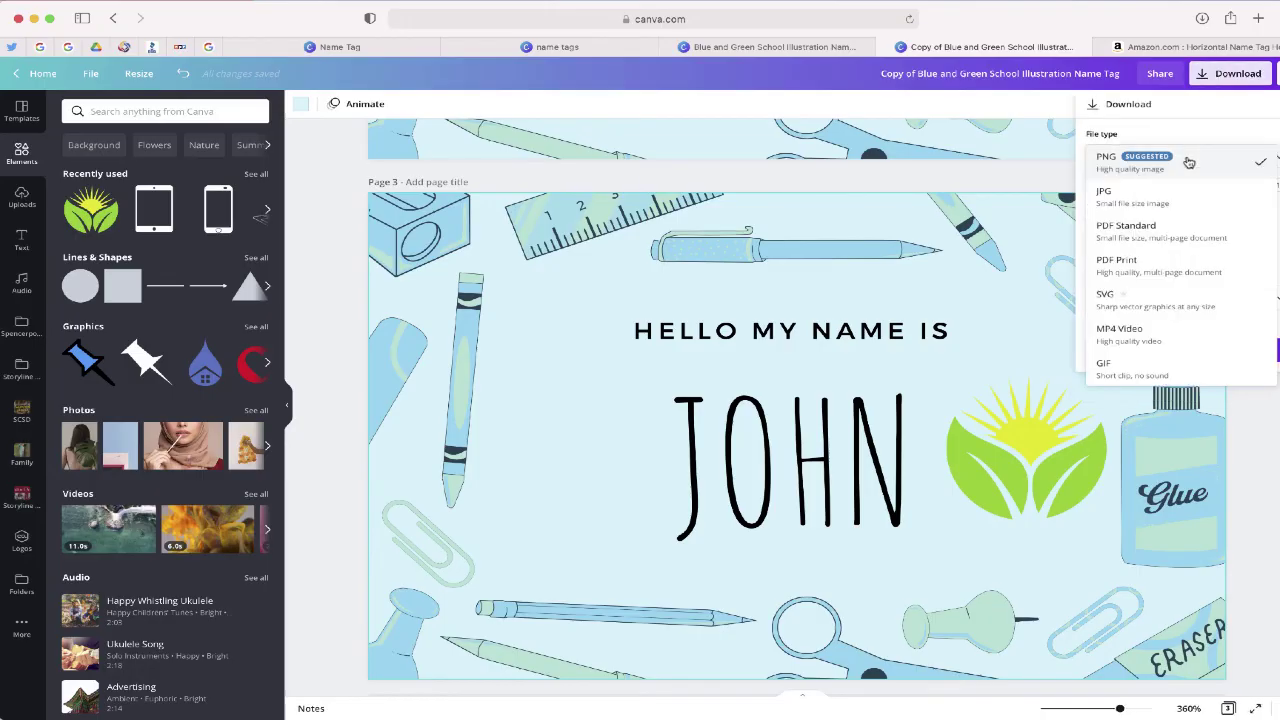
{"action": "left_click", "coordinate": [1189, 162]}
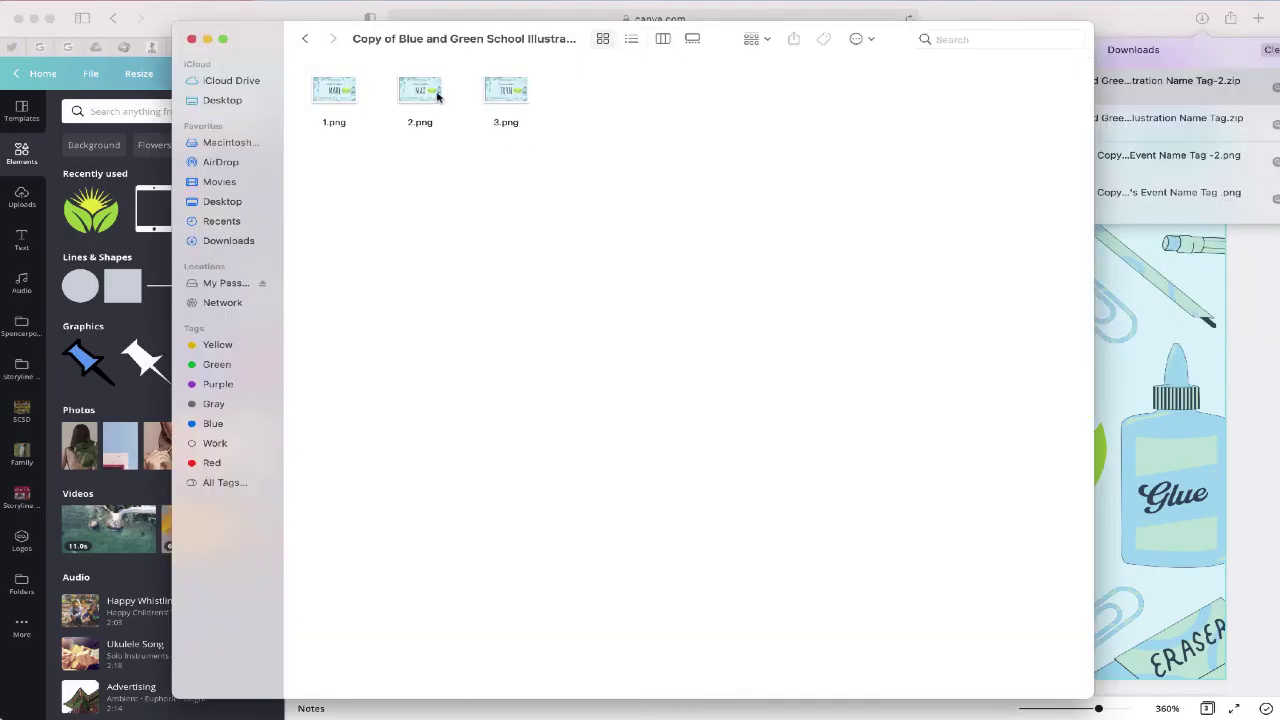
Step: Select 1.png, 2.png and 3.png together in the Finder folder
{"action": "left_click", "coordinate": [418, 97]}
{"action": "left_click", "coordinate": [347, 100]}
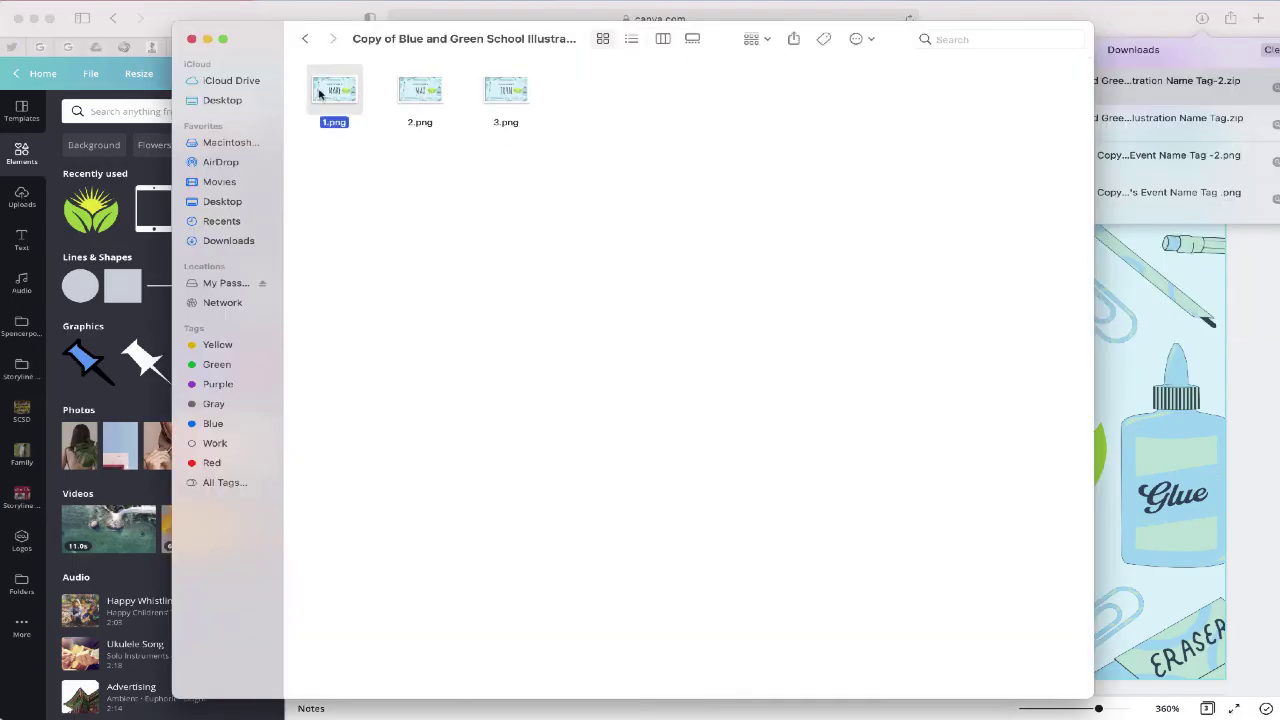
{"action": "left_click", "coordinate": [425, 97]}
{"action": "left_click", "coordinate": [500, 97]}
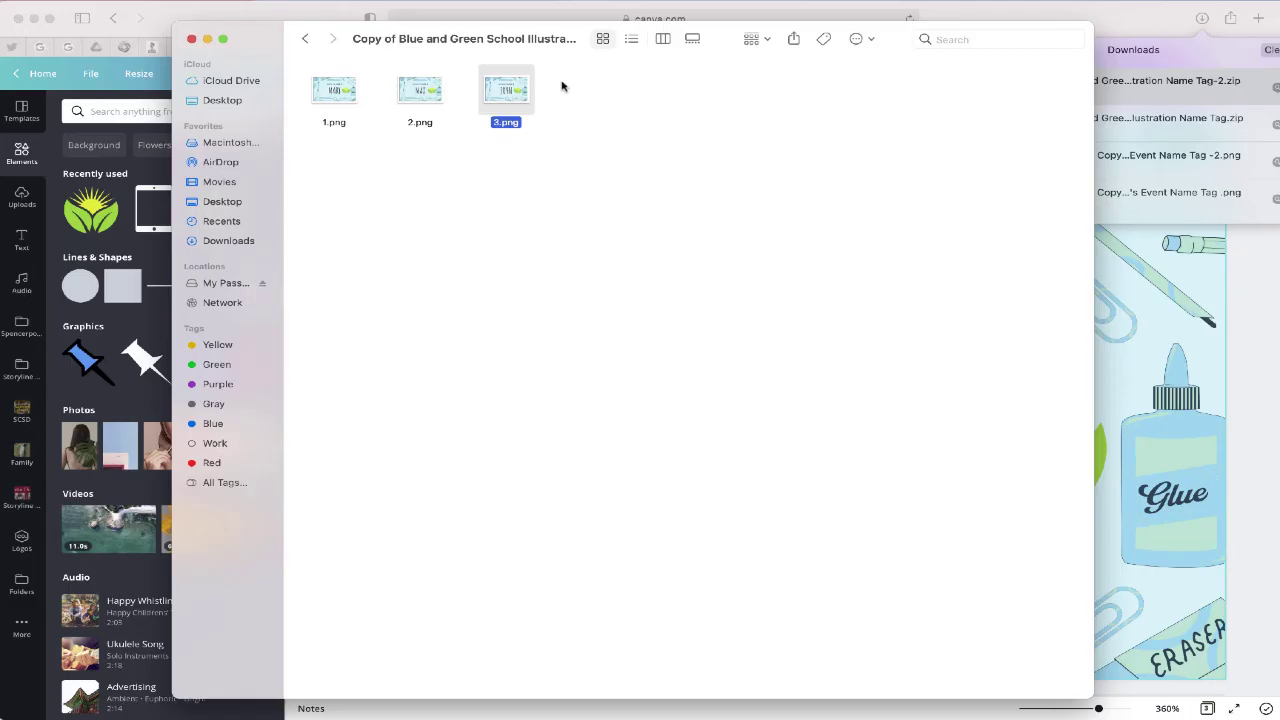
{"action": "mouse_move", "coordinate": [563, 86]}
{"action": "left_mouse_down"}
{"action": "mouse_move", "coordinate": [397, 137]}
{"action": "mouse_move", "coordinate": [327, 143]}
{"action": "left_mouse_up"}
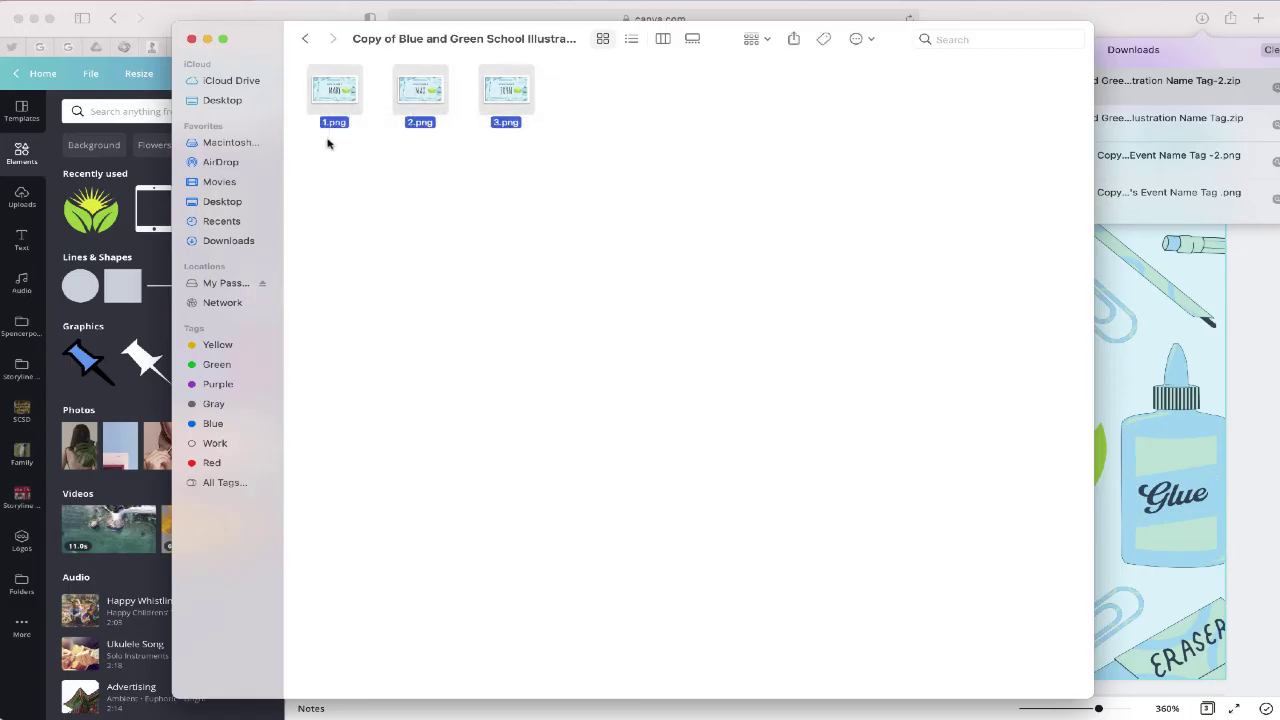